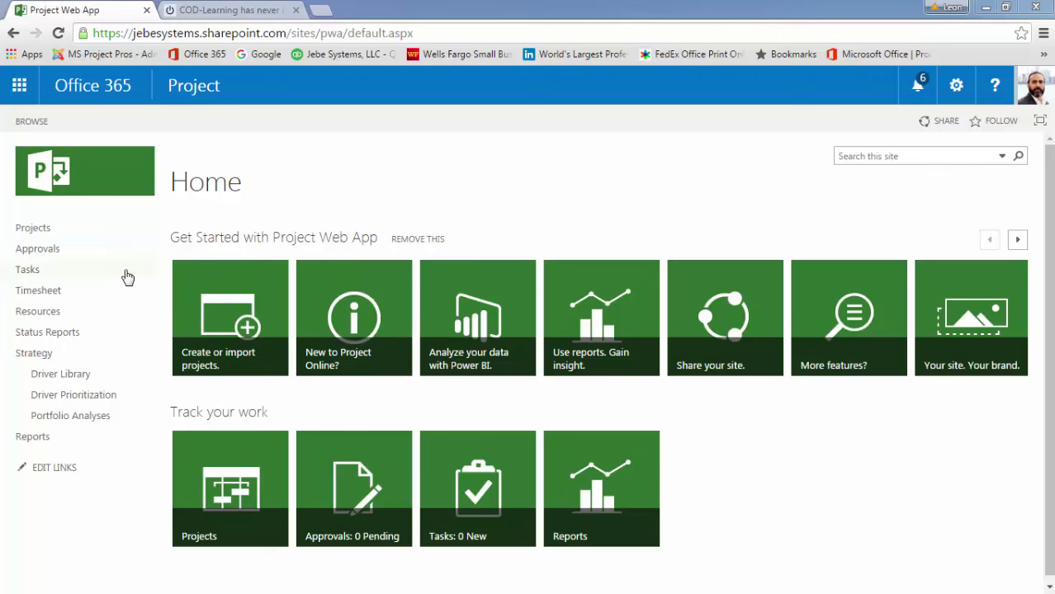
Go to the Project Center list and bring up the choices for creating a new project.
{"action": "left_click", "coordinate": [43, 233]}
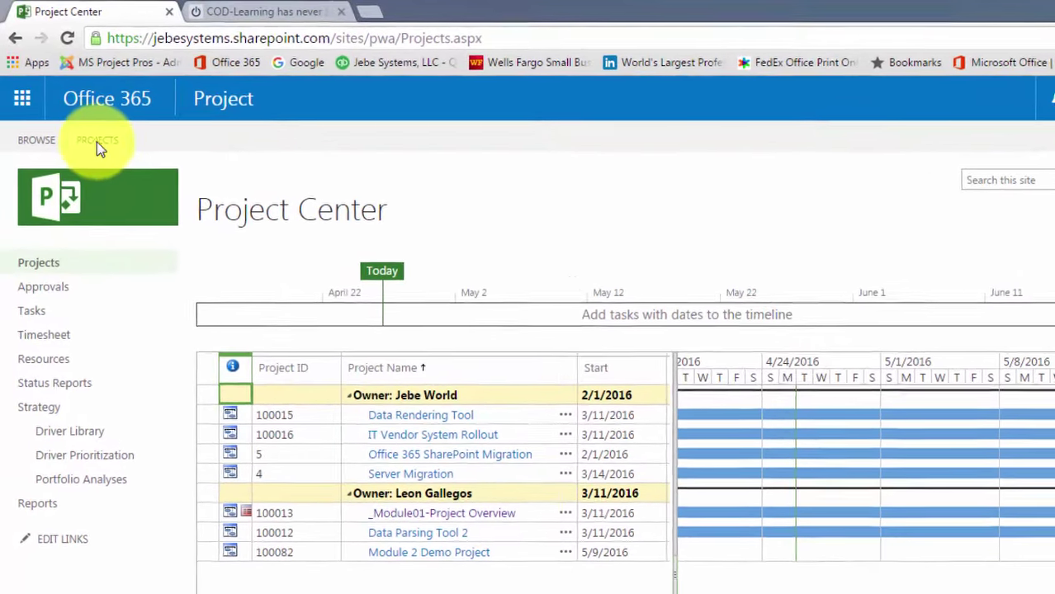
{"action": "left_click", "coordinate": [96, 142]}
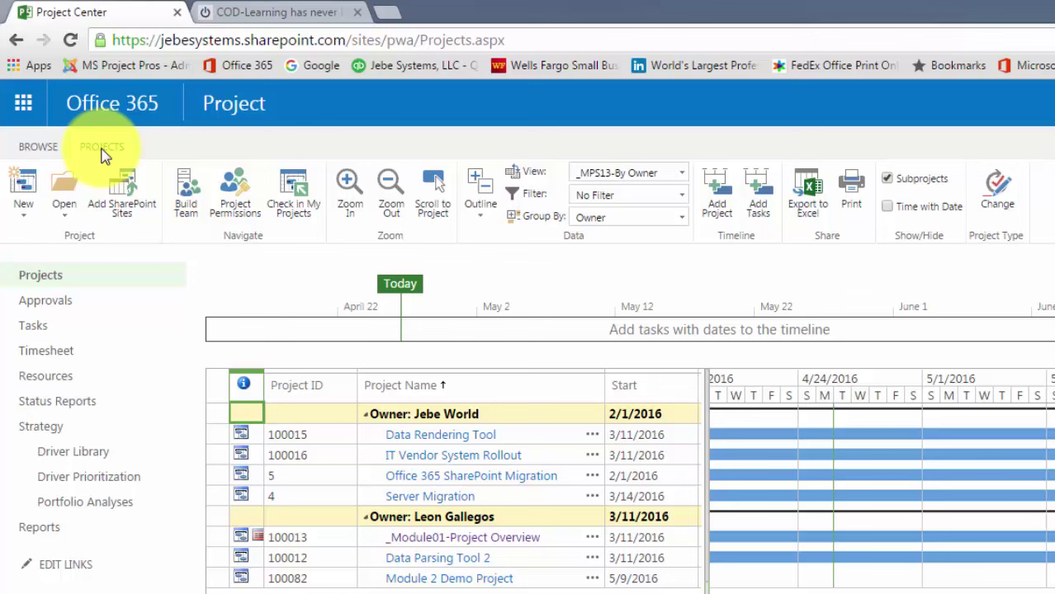
{"action": "left_click", "coordinate": [24, 222]}
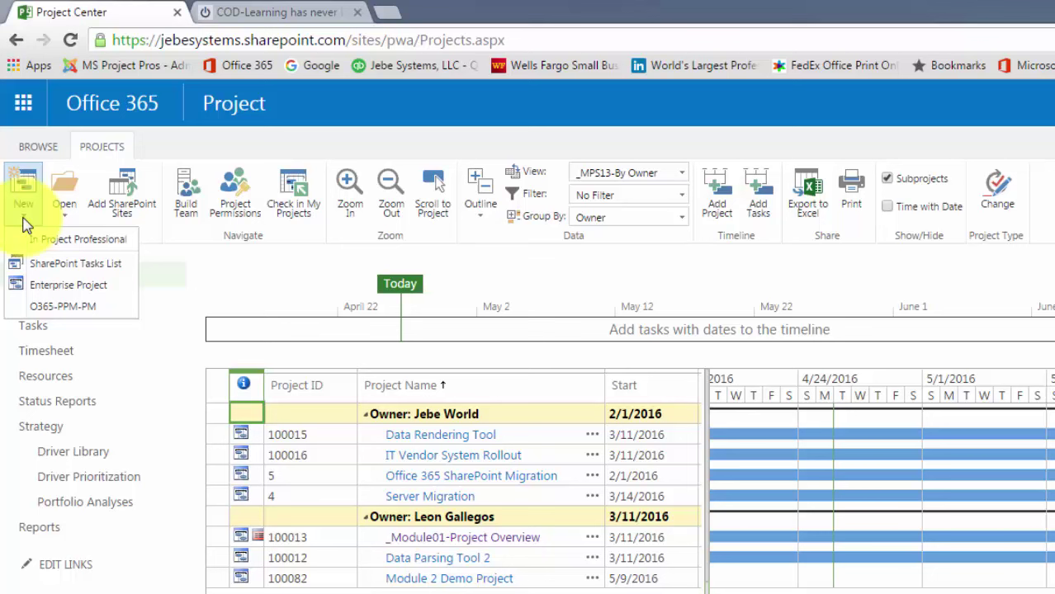
Start a new enterprise project named 'Module 2 Demo Project'.
{"action": "left_click", "coordinate": [55, 288]}
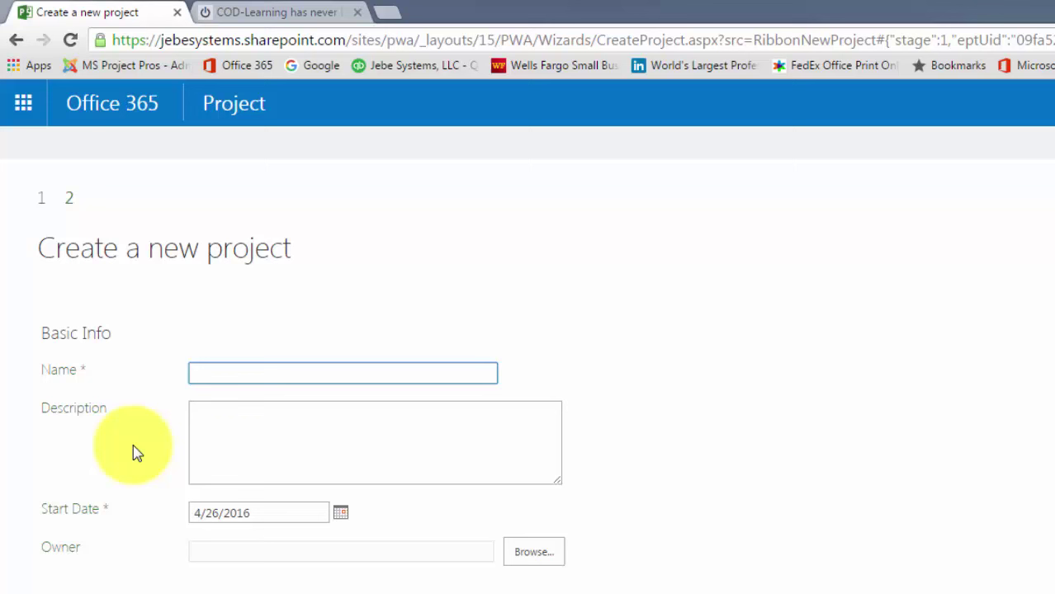
{"action": "type", "text": "Modulew"}
{"action": "key", "text": "BackSpace"}
{"action": "type", "text": "2 Demo Project"}
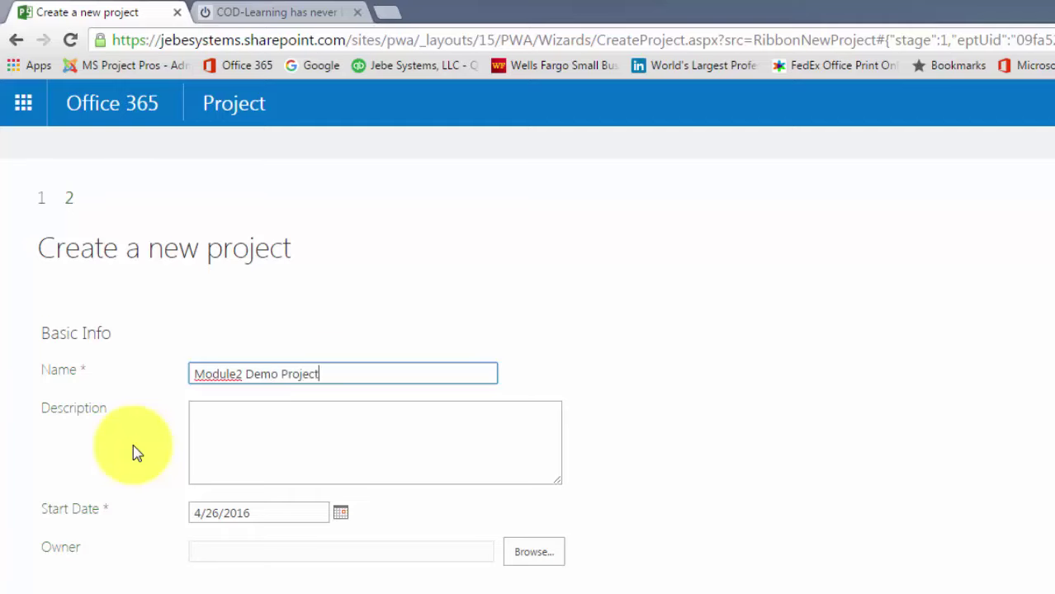
{"action": "left_click", "coordinate": [236, 374]}
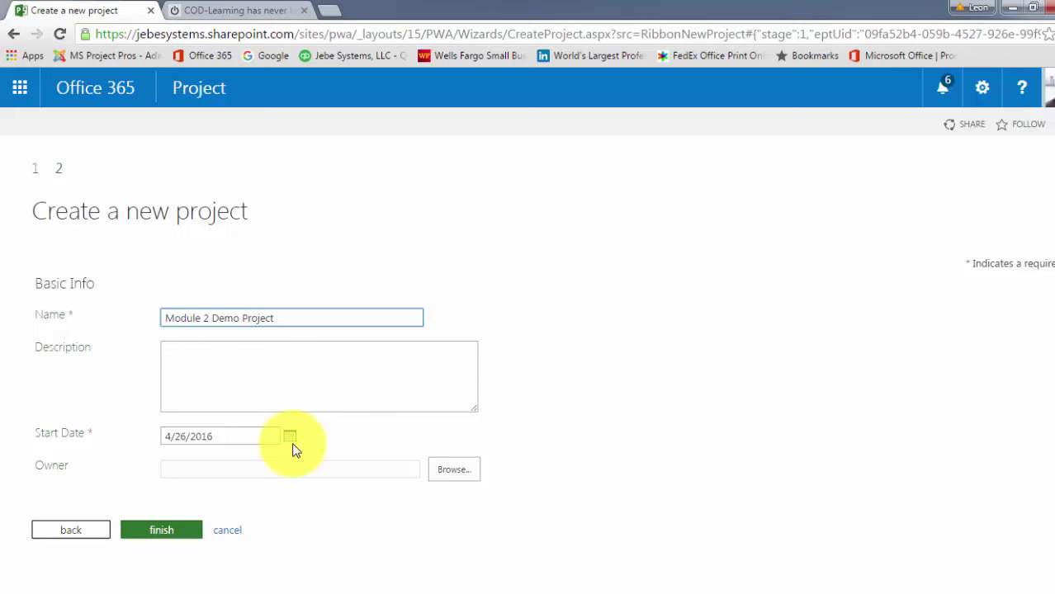
Set the project's start date to 5/9/2016 and finish creating it.
{"action": "left_click", "coordinate": [292, 440]}
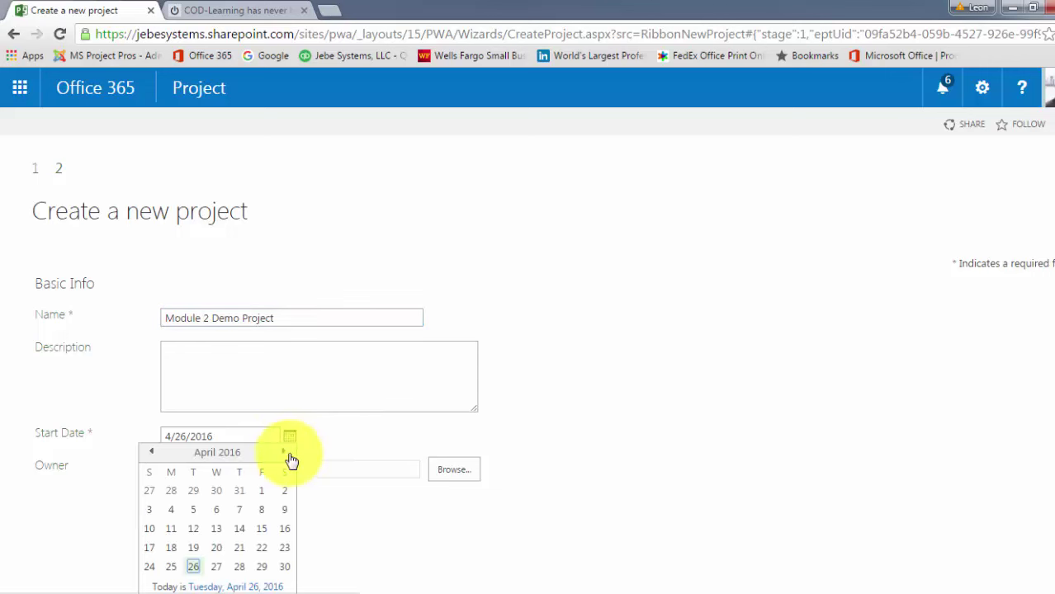
{"action": "left_click", "coordinate": [285, 461]}
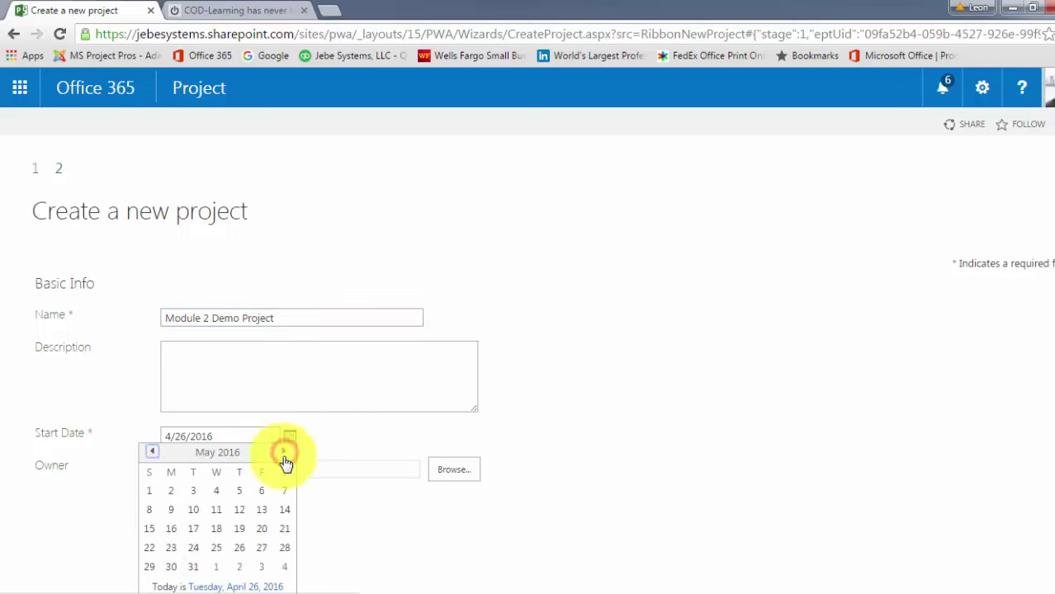
{"action": "left_click", "coordinate": [171, 509]}
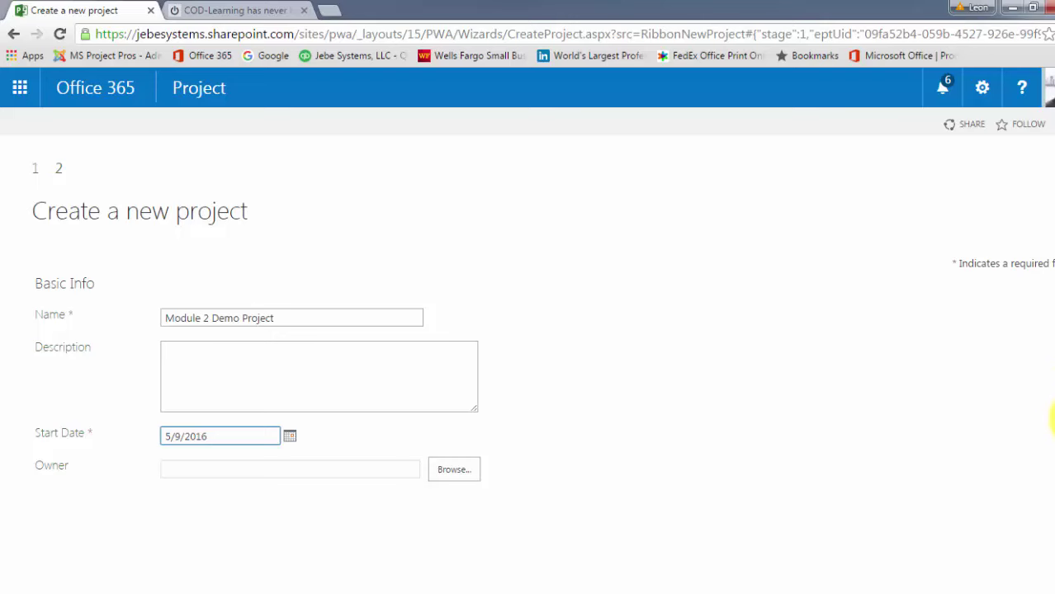
{"action": "scroll", "coordinate": [1050, 450], "scroll_direction": "down", "scroll_amount": 1}
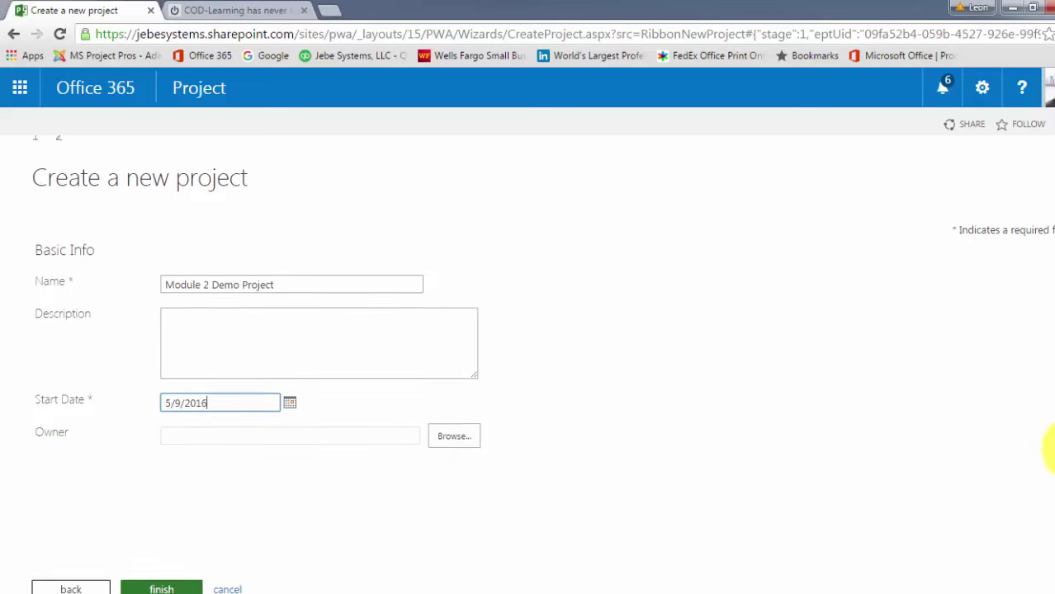
{"action": "left_click", "coordinate": [165, 577]}
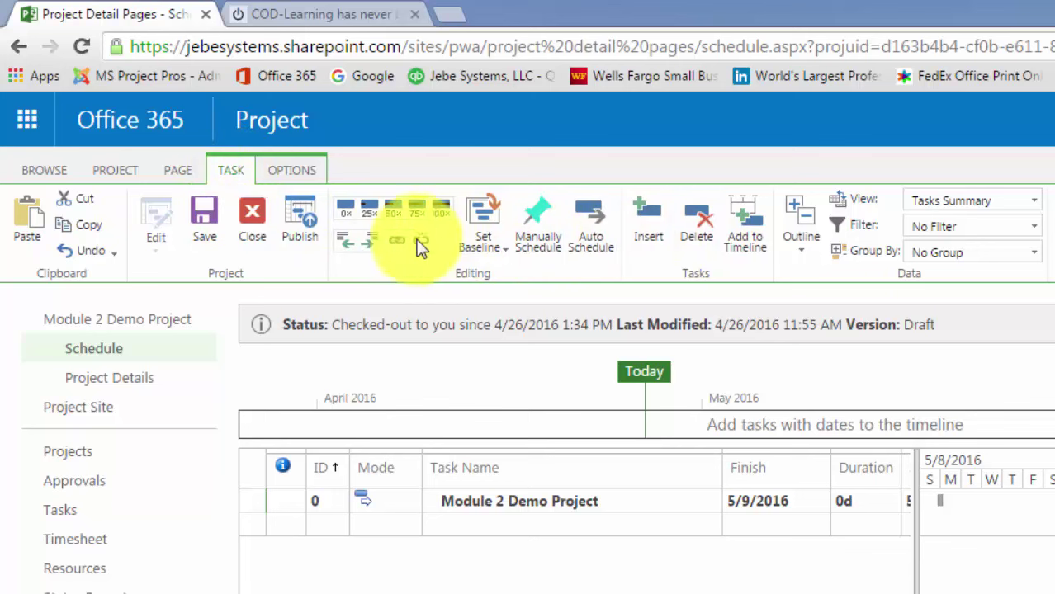
Browse the schedule page's ribbon commands, ending on the TASK editing commands.
{"action": "left_click", "coordinate": [262, 234]}
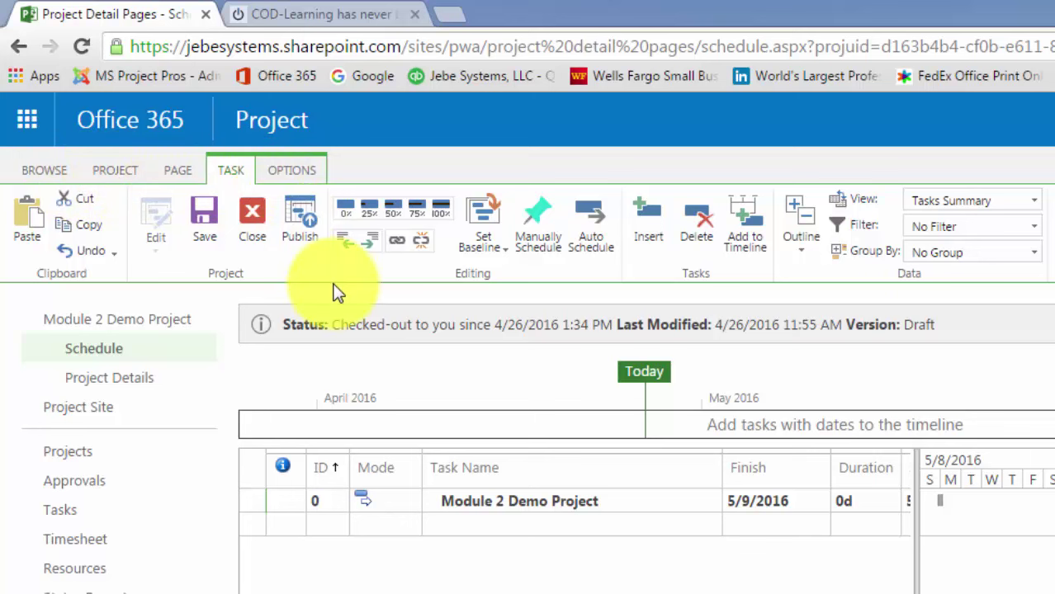
{"action": "left_click", "coordinate": [55, 171]}
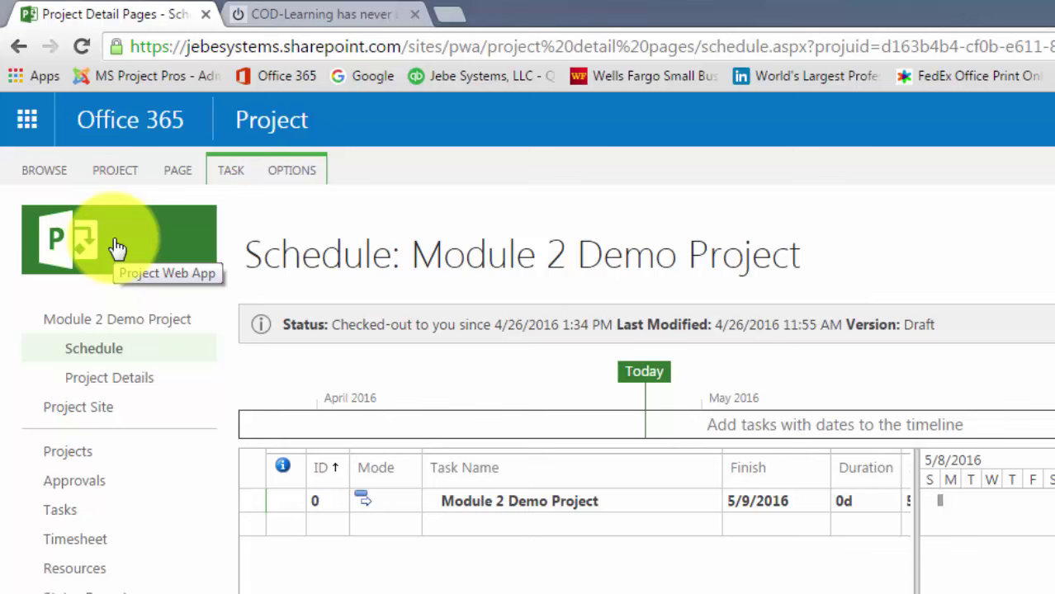
{"action": "left_click", "coordinate": [116, 173]}
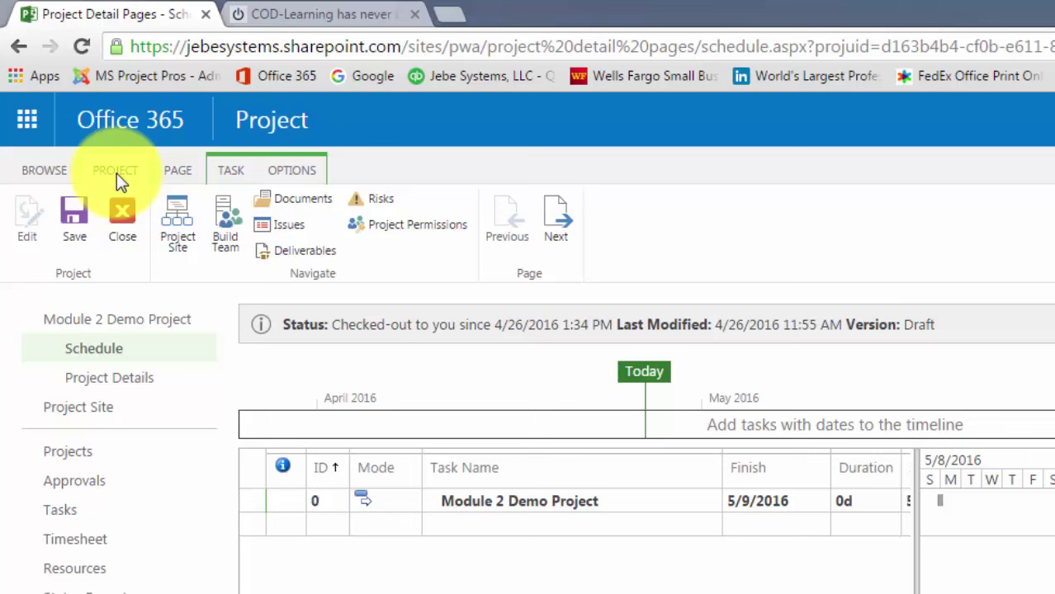
{"action": "left_click", "coordinate": [47, 171]}
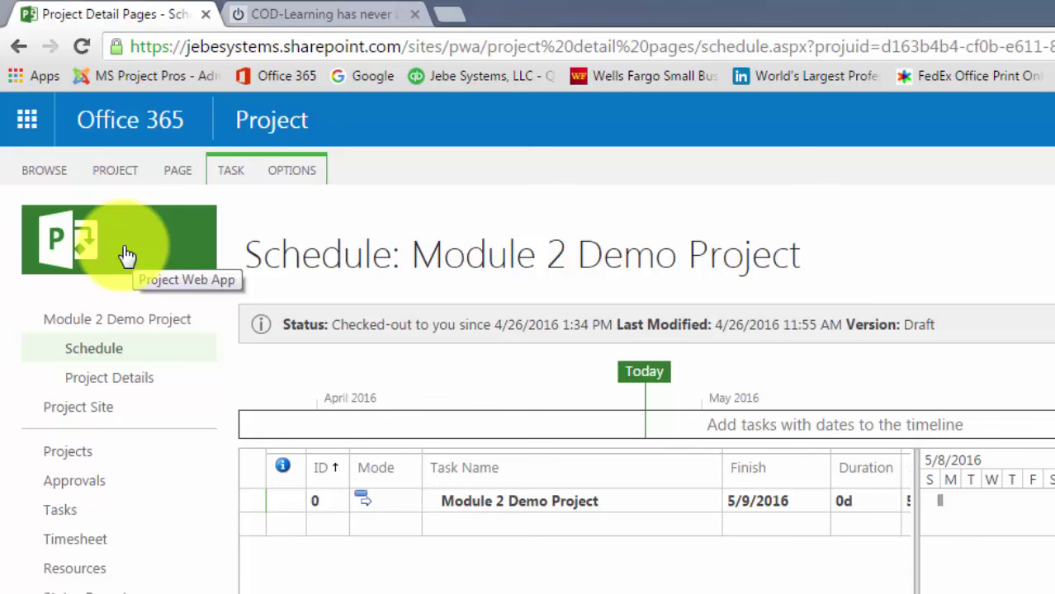
{"action": "left_click", "coordinate": [123, 173]}
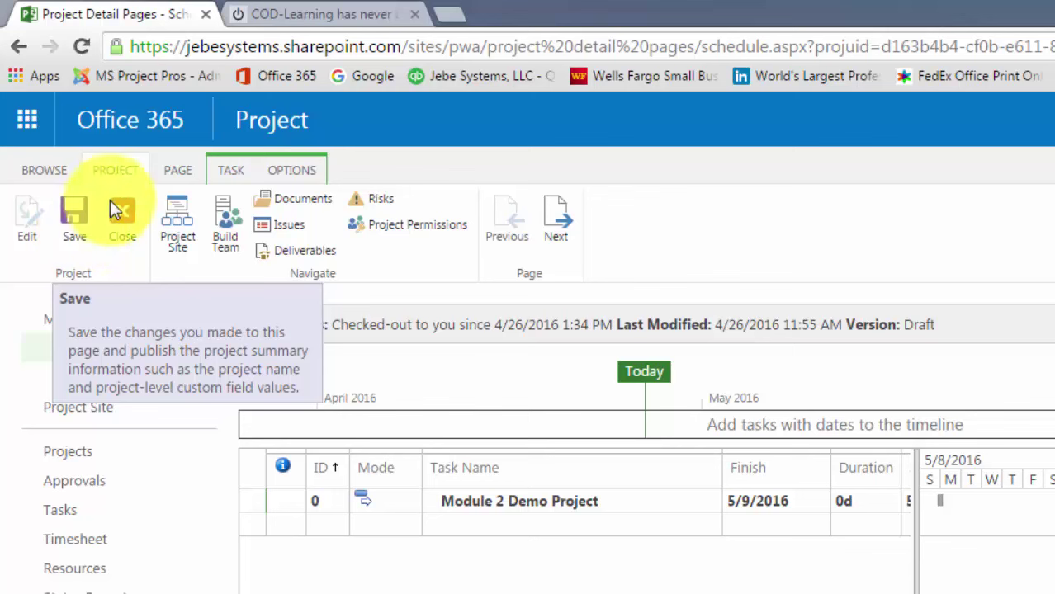
{"action": "left_click", "coordinate": [184, 180]}
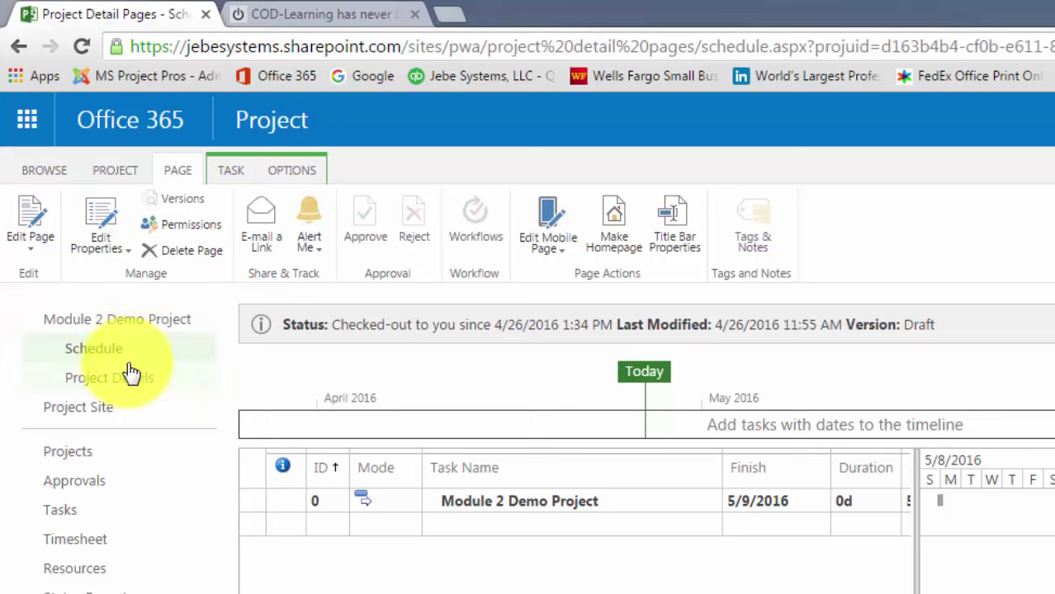
{"action": "left_click", "coordinate": [231, 170]}
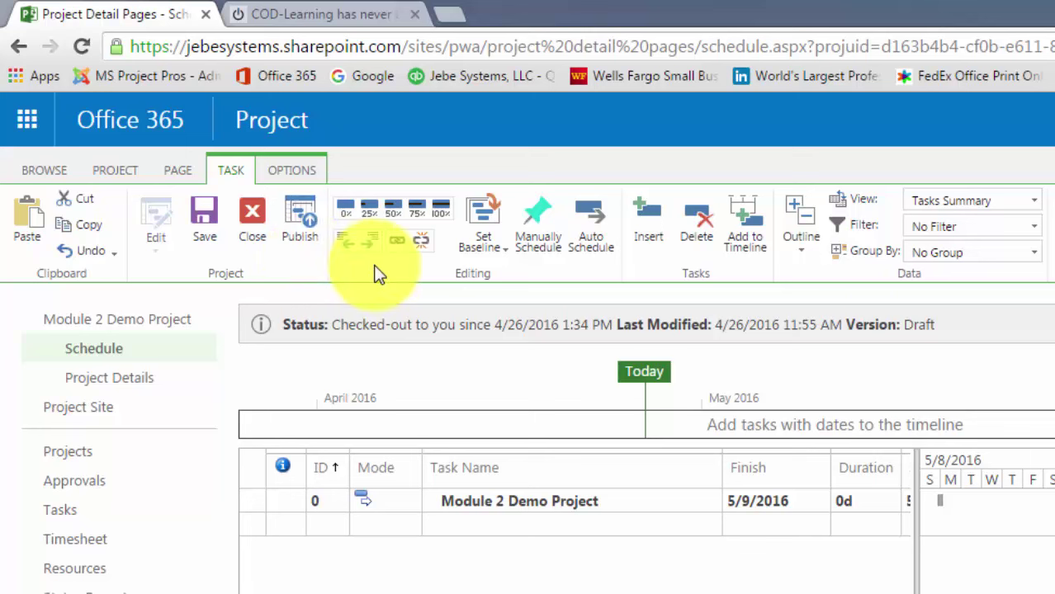
Unlock the Module 2 Demo Project schedule for editing and show the PROJECT-level commands.
{"action": "left_click", "coordinate": [204, 225]}
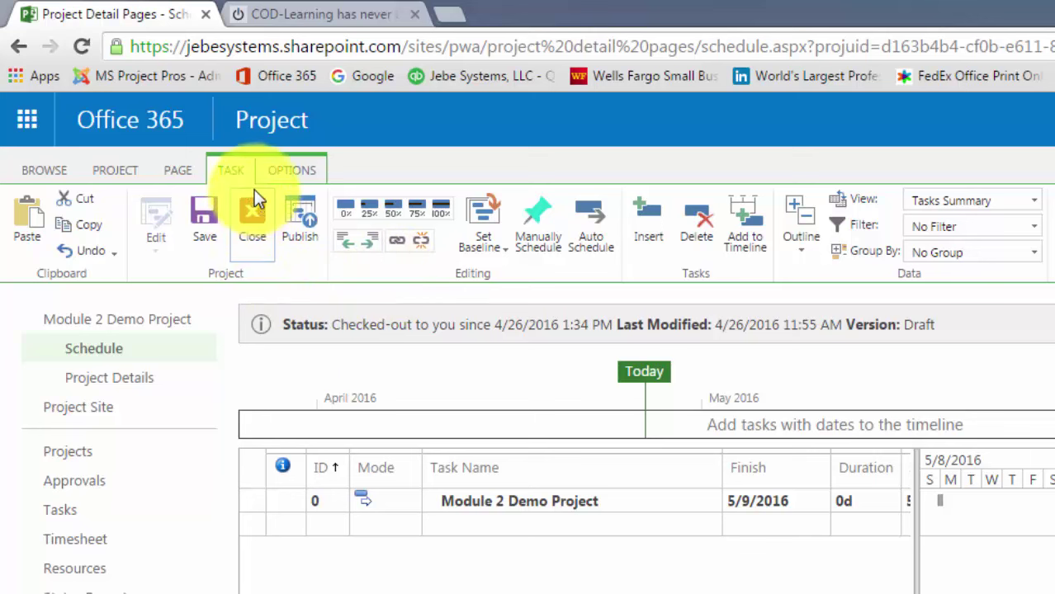
{"action": "left_click", "coordinate": [302, 170]}
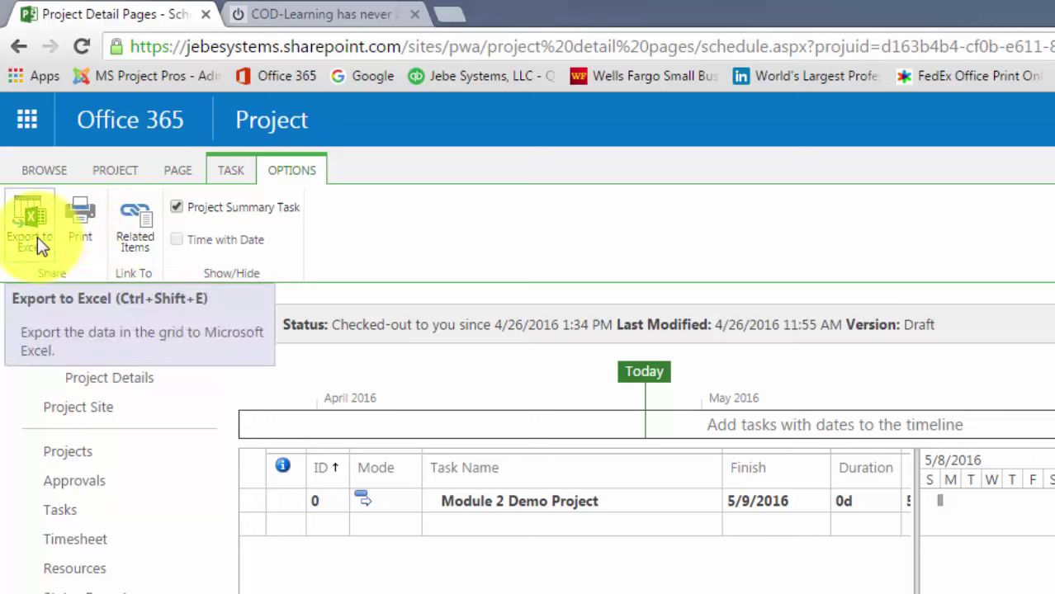
{"action": "left_click", "coordinate": [123, 171]}
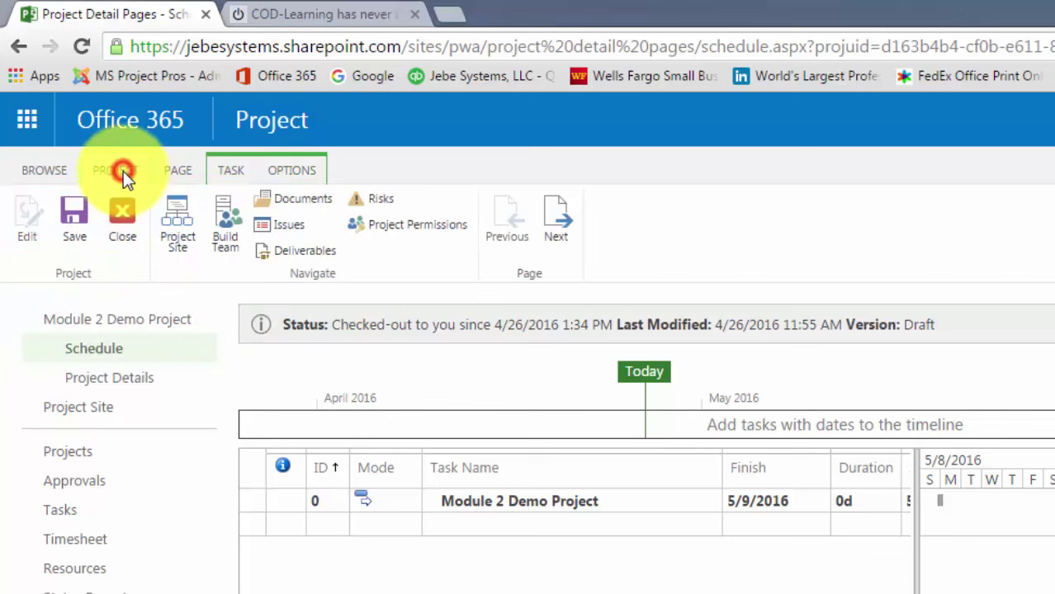
{"action": "left_click", "coordinate": [128, 388]}
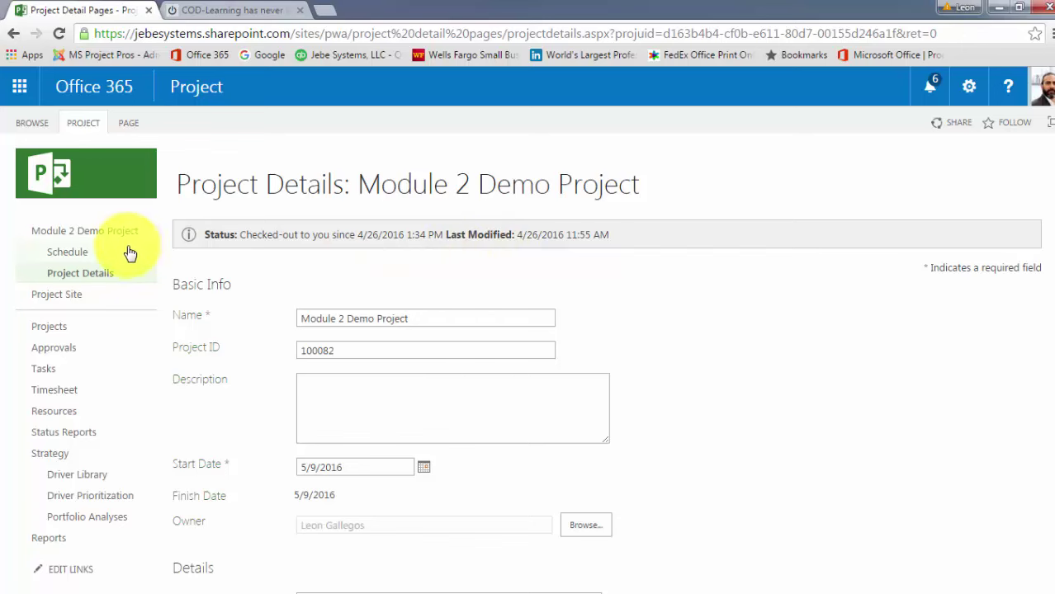
{"action": "left_click", "coordinate": [76, 254]}
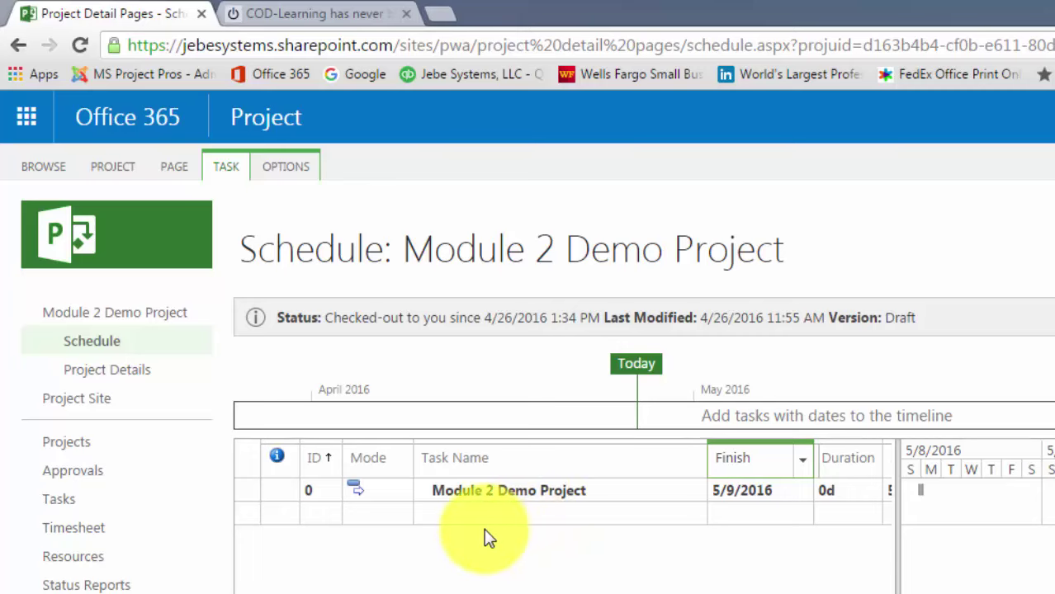
Enter the tasks 'Scope' and 'Determine Project Scope' in the first two empty rows.
{"action": "left_click", "coordinate": [452, 515]}
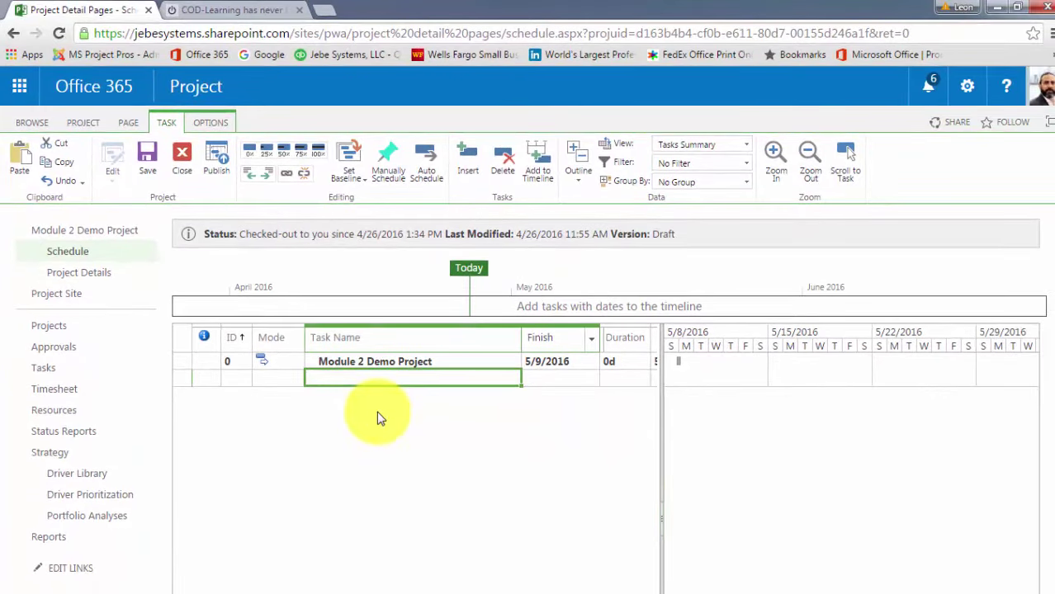
{"action": "type", "text": "Scope"}
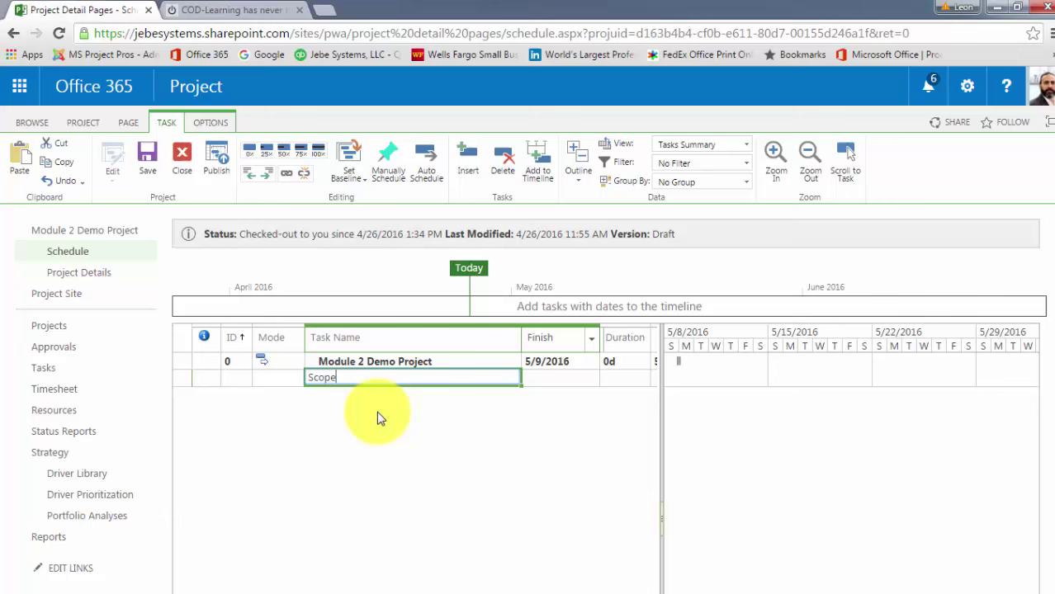
{"action": "key", "text": "Return"}
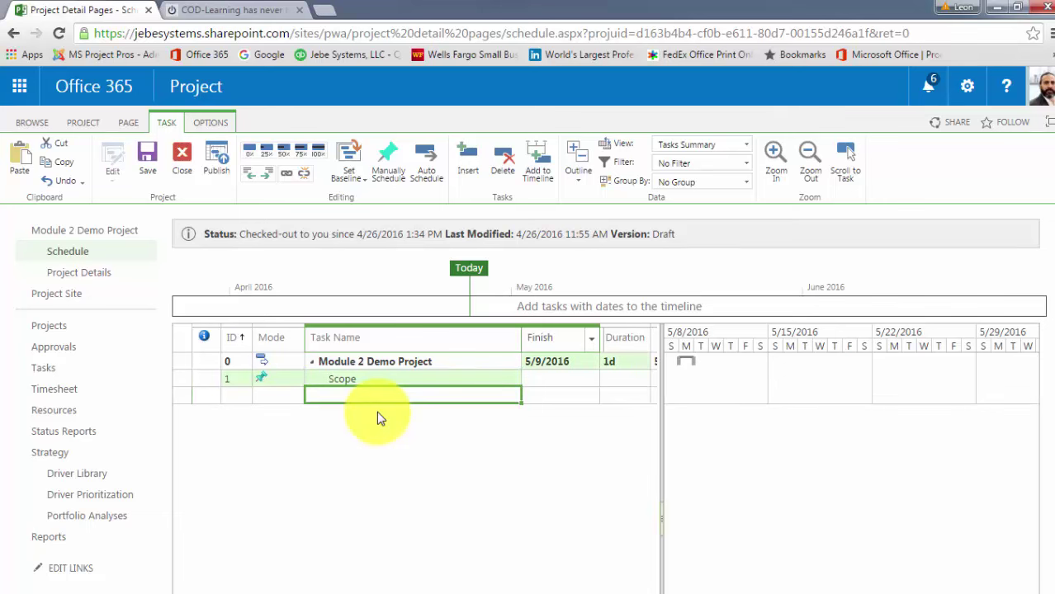
{"action": "type", "text": "Determine Project"}
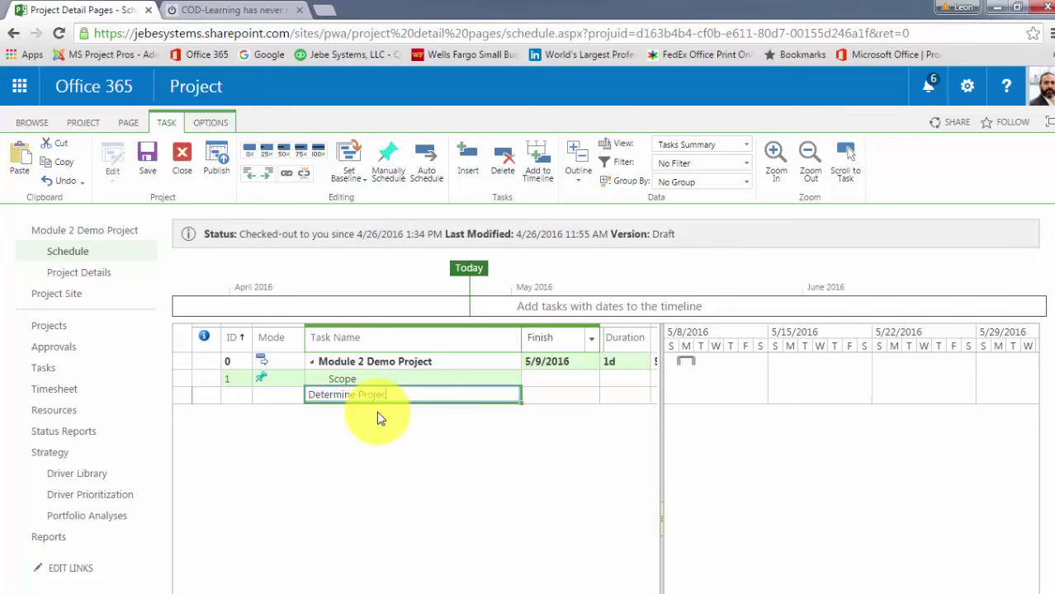
{"action": "type", "text": " Scope"}
{"action": "key", "text": "Return"}
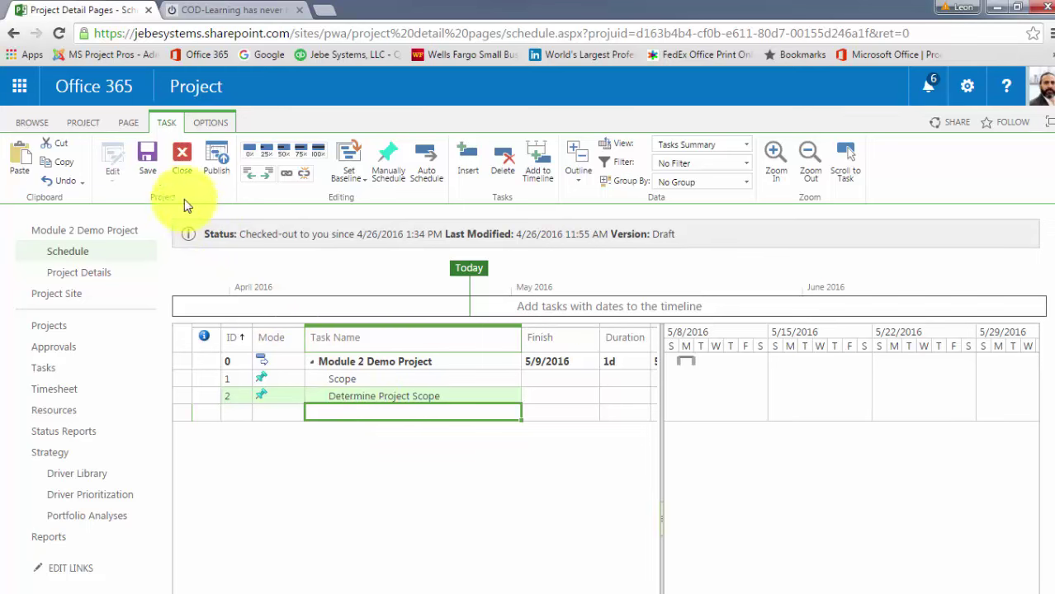
Save the Module 2 Demo Project schedule with its two new tasks.
{"action": "left_click", "coordinate": [148, 163]}
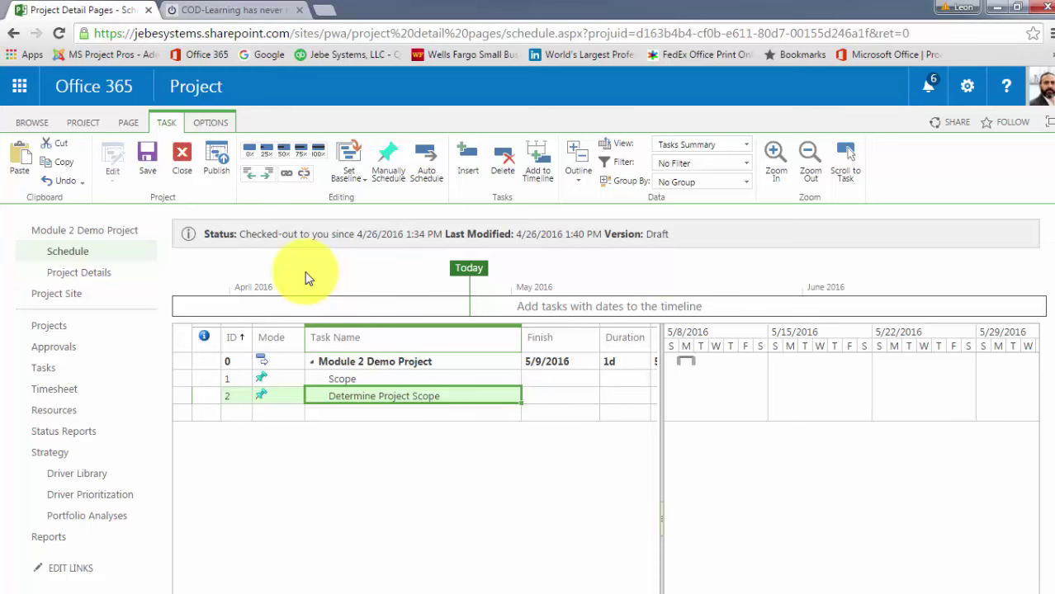
Close Module 2 Demo Project, choosing to check it back in.
{"action": "left_click", "coordinate": [181, 159]}
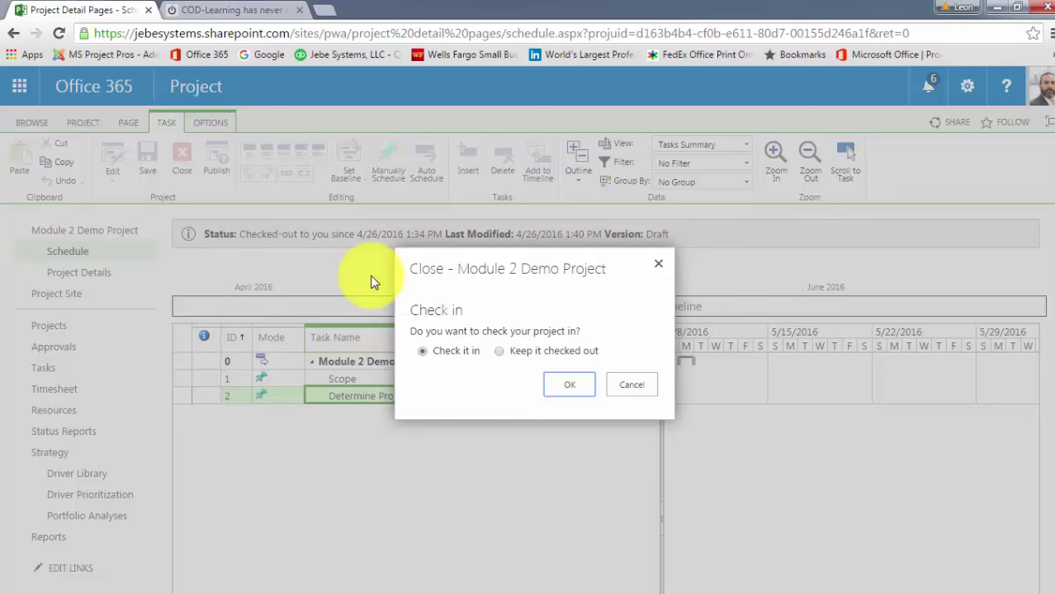
{"action": "left_click", "coordinate": [565, 387]}
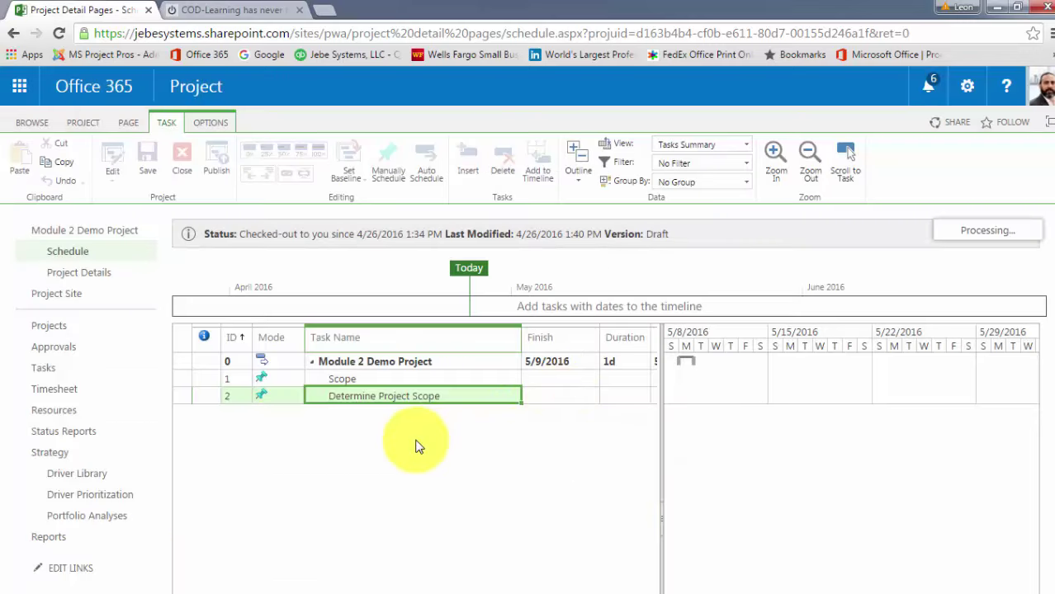